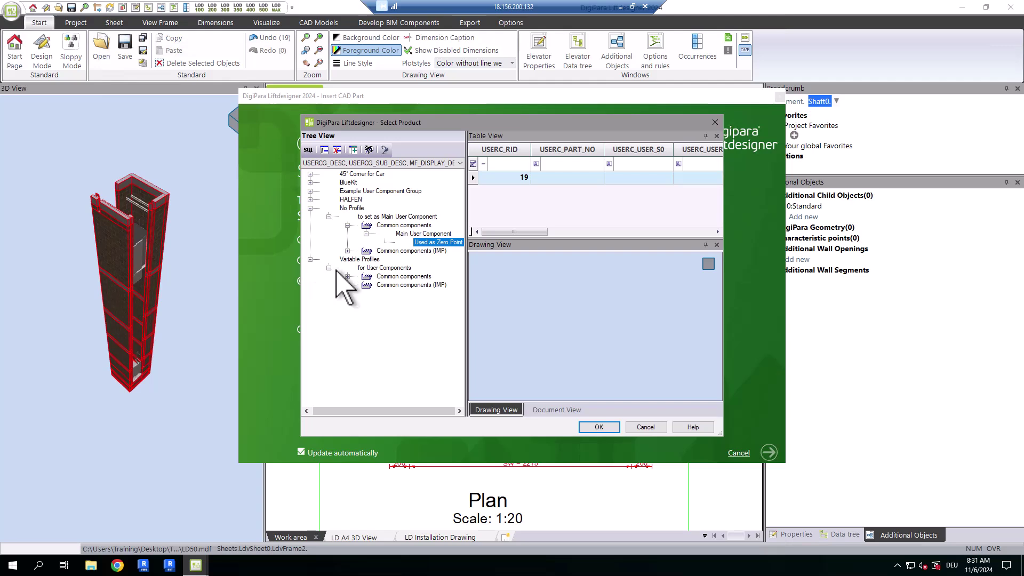
# - Browse the I-Type, U-Type and T-Type variable profiles among the common components for user components
pyautogui.click(347, 276)
pyautogui.click(405, 310)
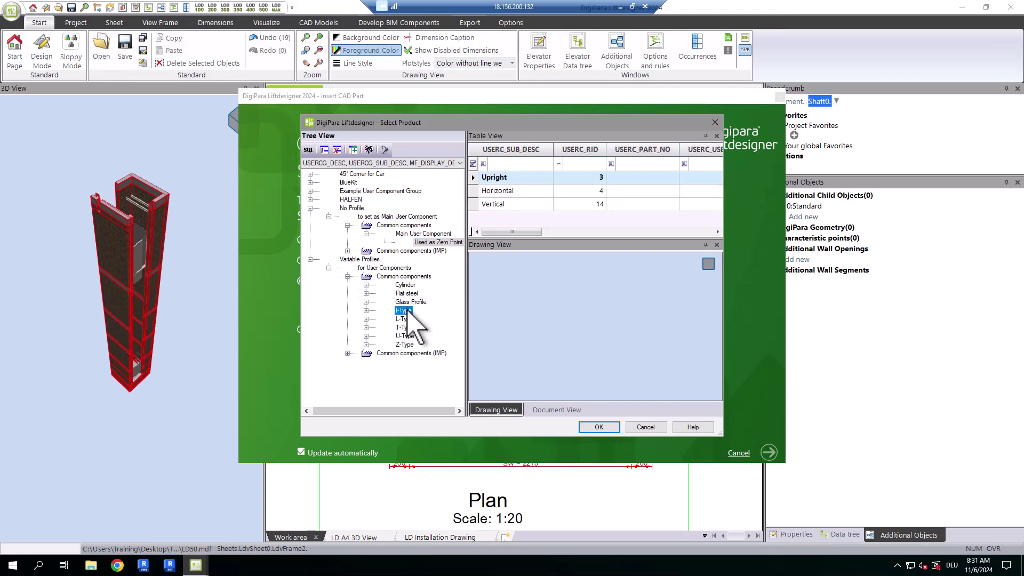
pyautogui.click(408, 336)
pyautogui.click(408, 327)
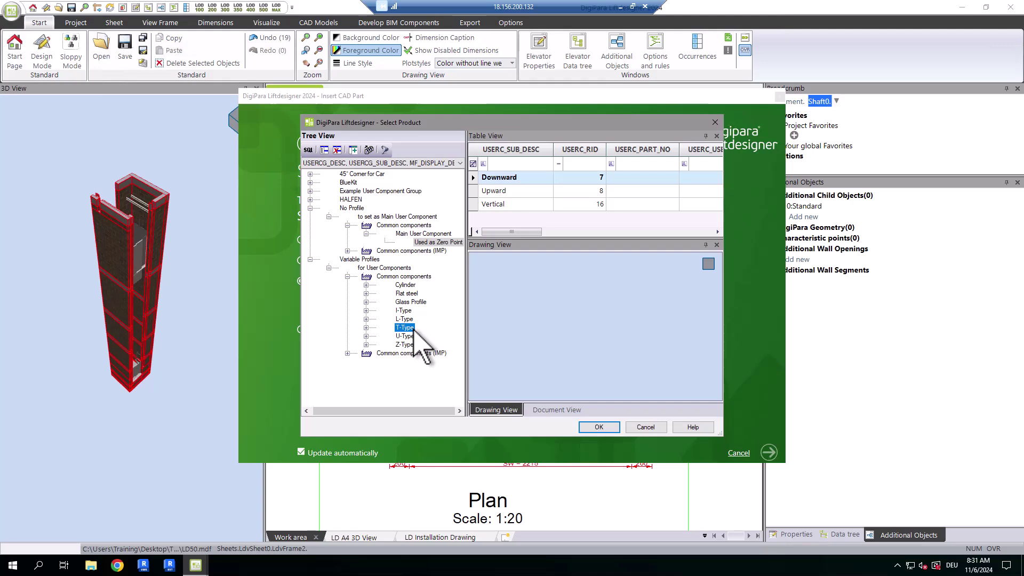
pyautogui.click(598, 426)
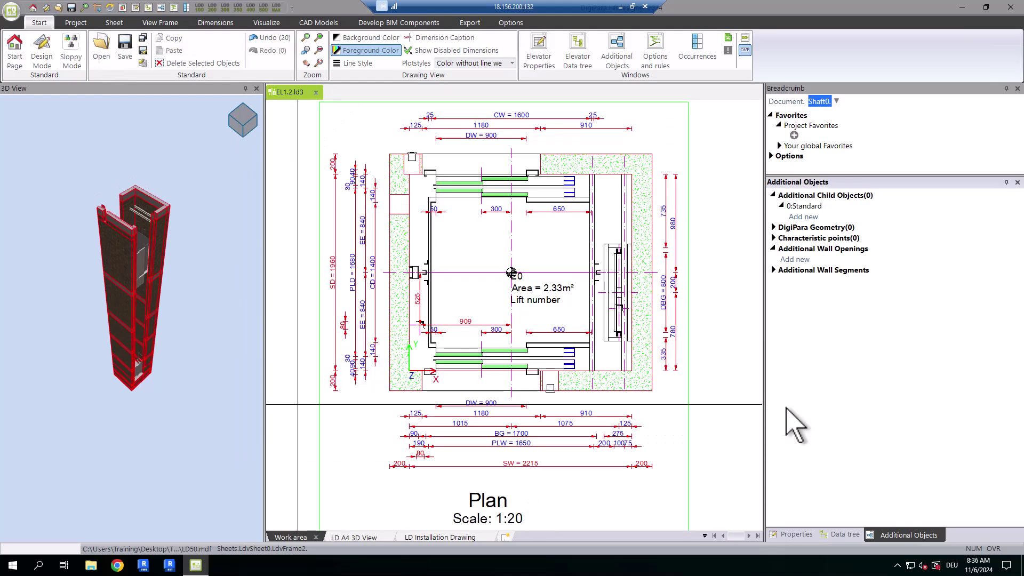
# - Select the vertical I-profile at the shaft corner, examine it in the 3D view, and leave Design Mode
pyautogui.click(560, 366)
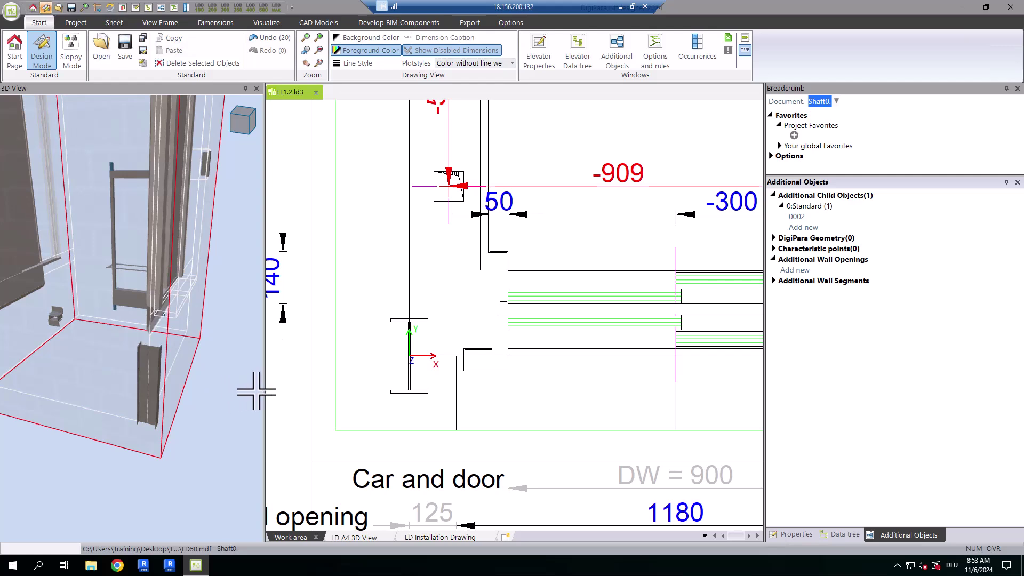
pyautogui.click(382, 382)
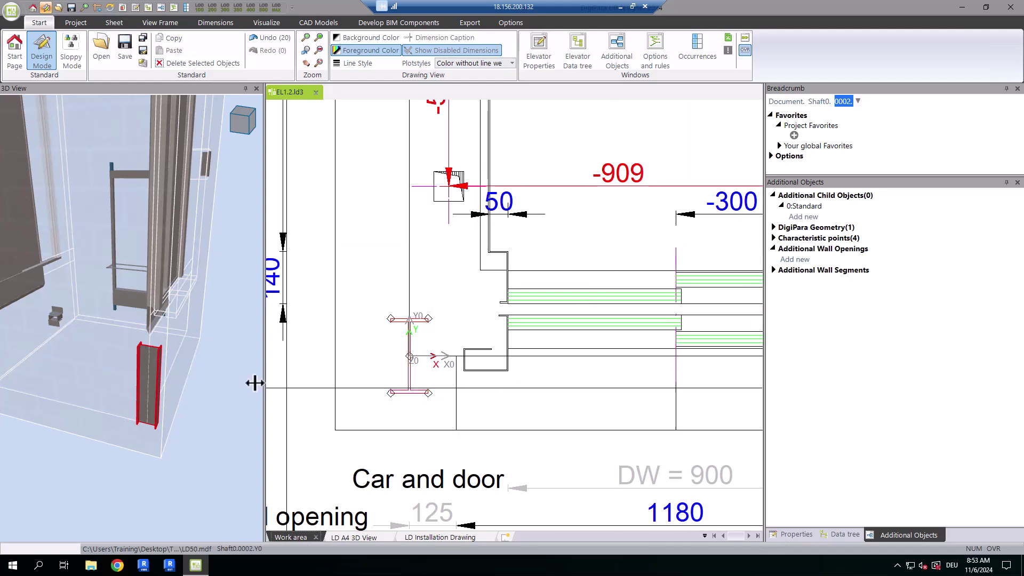
pyautogui.moveTo(160, 377)
pyautogui.mouseDown(button='middle')
pyautogui.moveTo(130, 359)
pyautogui.moveTo(143, 380)
pyautogui.moveTo(157, 376)
pyautogui.mouseUp(button='middle')
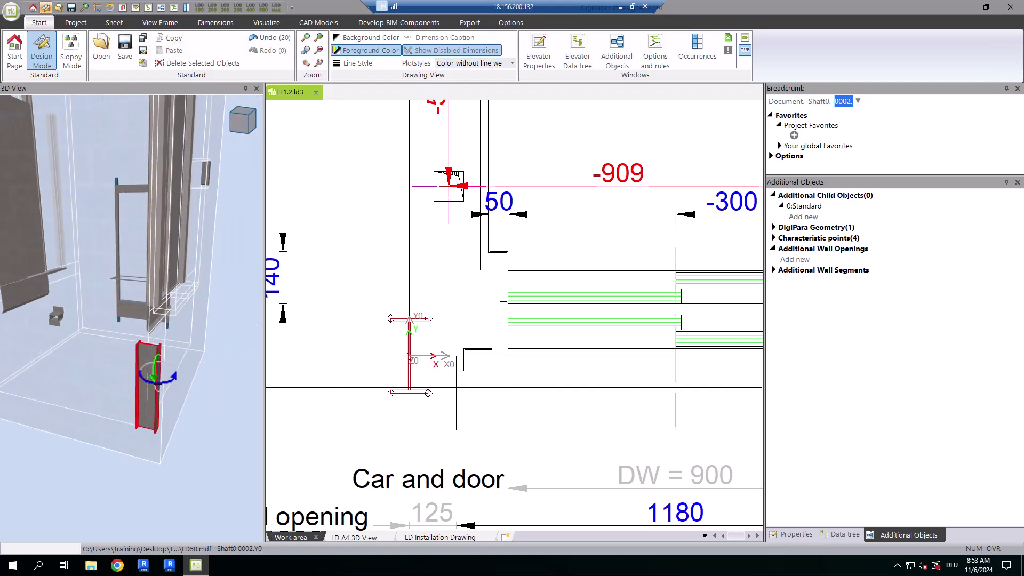
pyautogui.scroll(-5, 152, 373)
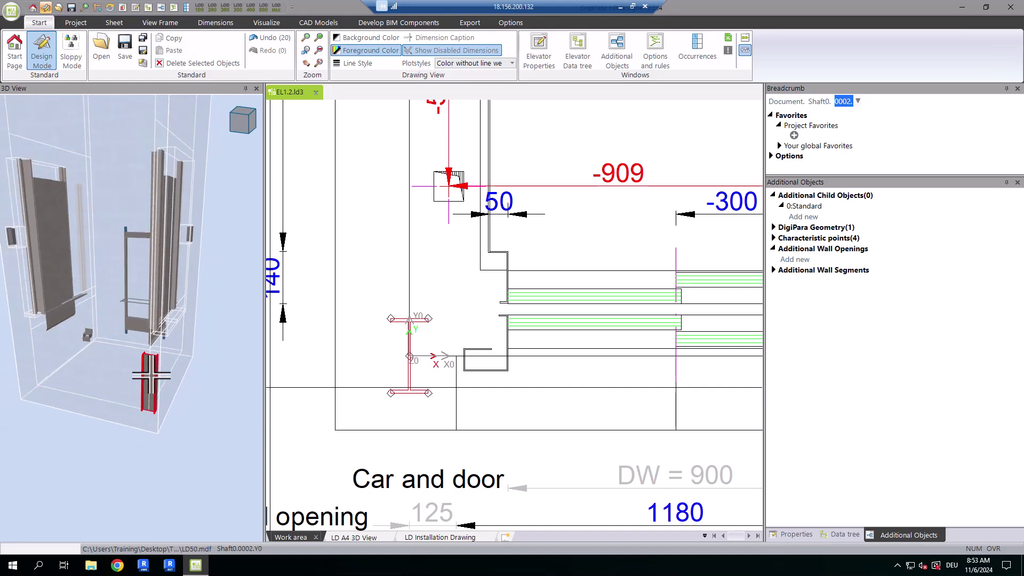
pyautogui.click(50, 64)
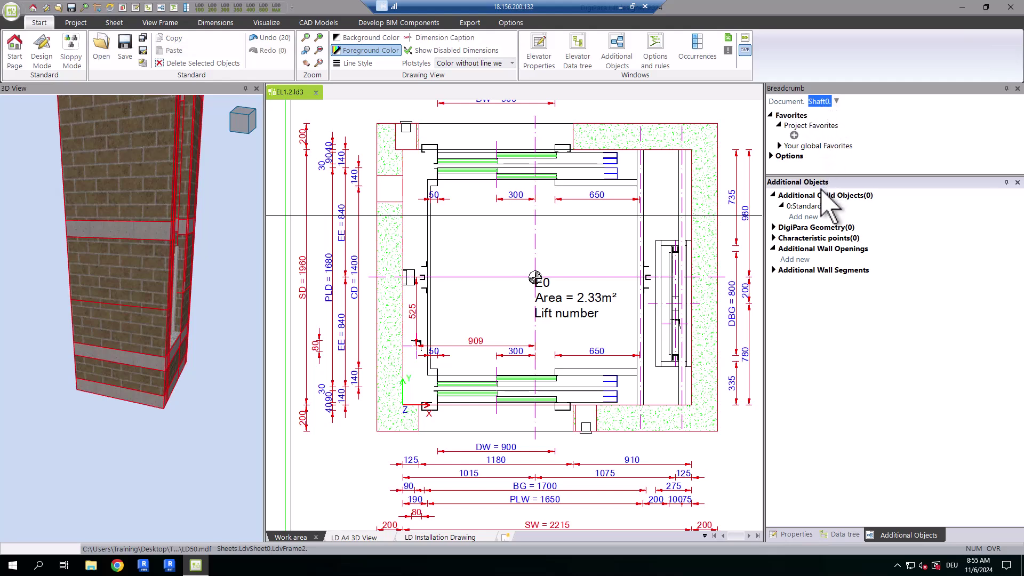
# - Insert the upright I-Type variable profile from the DigiPara BIM Library as a new shaft child object assigned to the Beams group
pyautogui.click(810, 219)
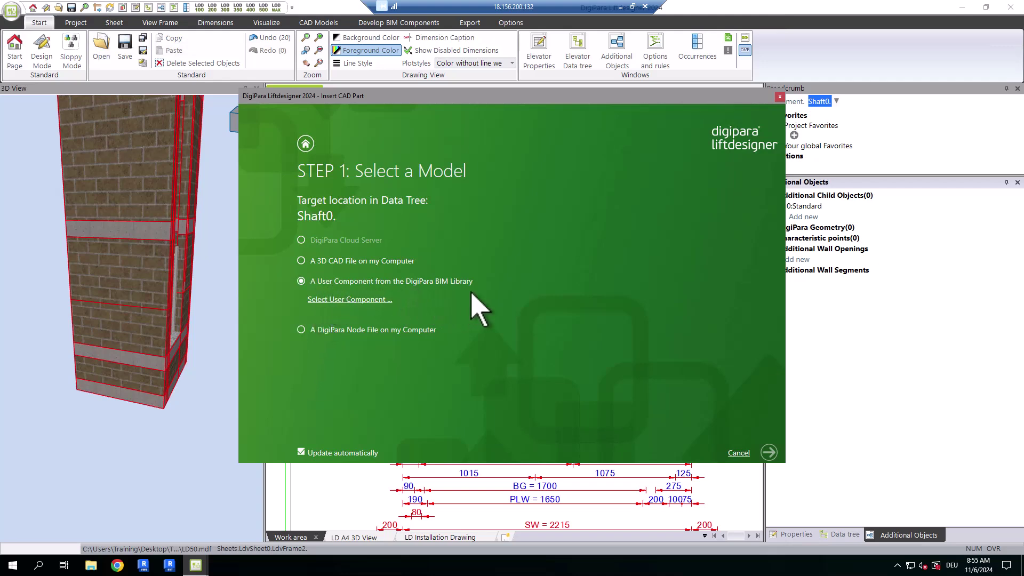
pyautogui.click(364, 300)
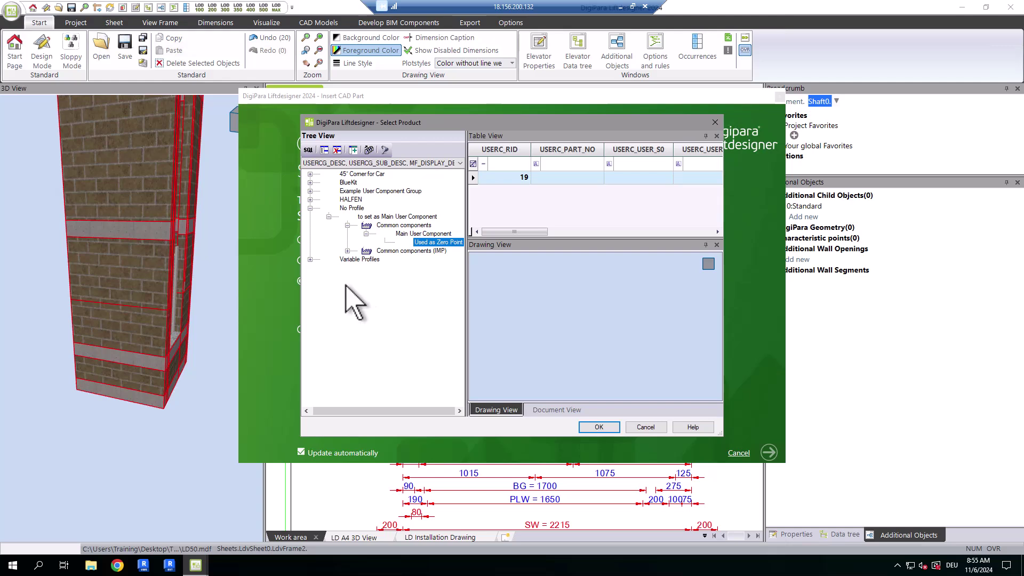
pyautogui.click(309, 259)
pyautogui.click(347, 276)
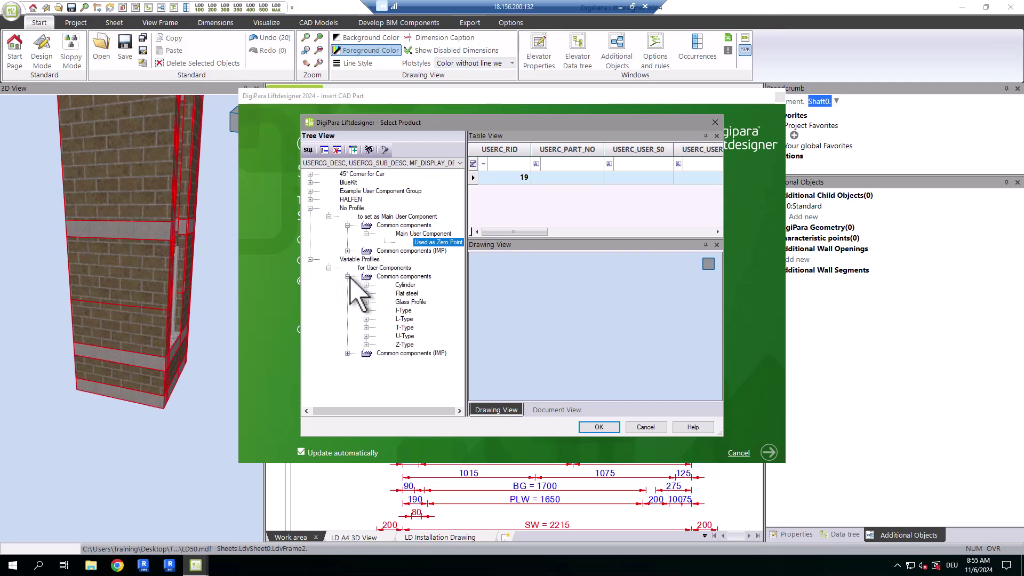
pyautogui.click(366, 310)
pyautogui.click(408, 313)
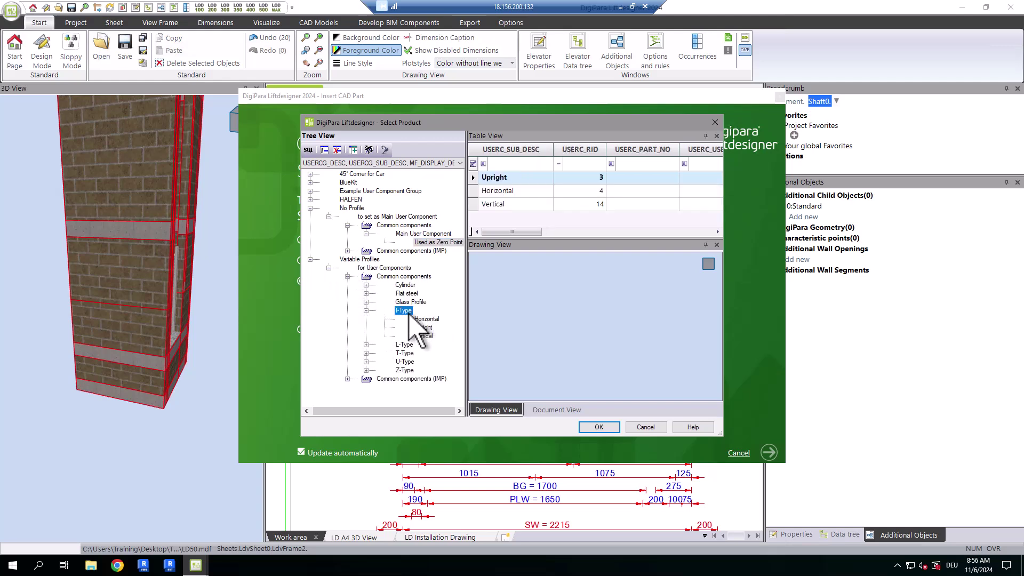
pyautogui.click(507, 216)
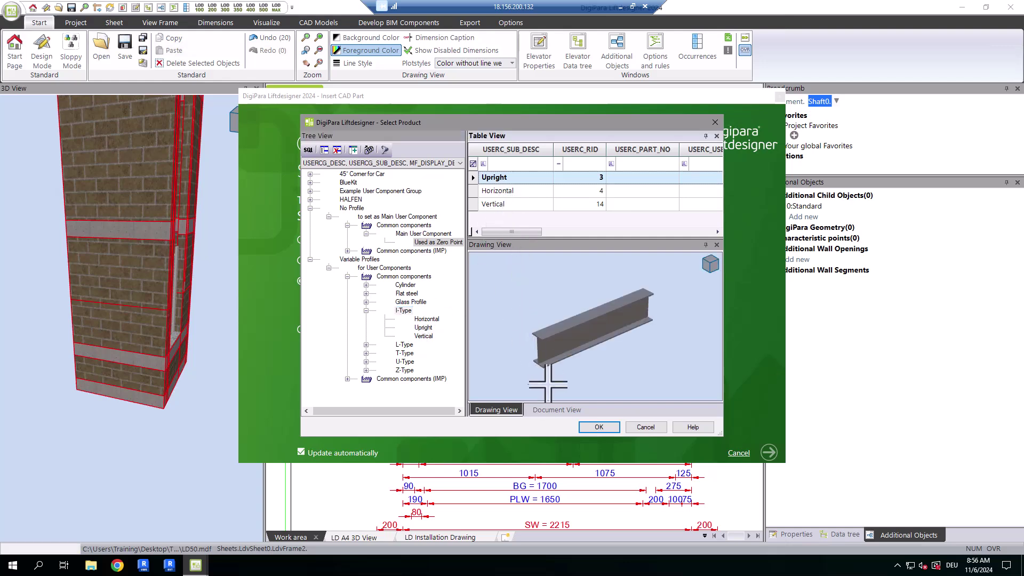
pyautogui.click(590, 427)
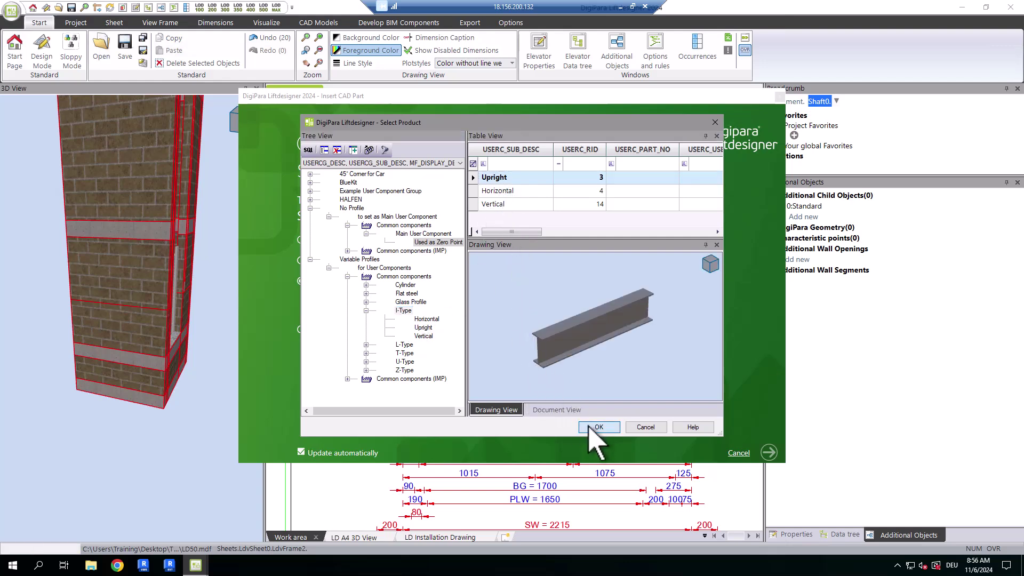
pyautogui.click(769, 457)
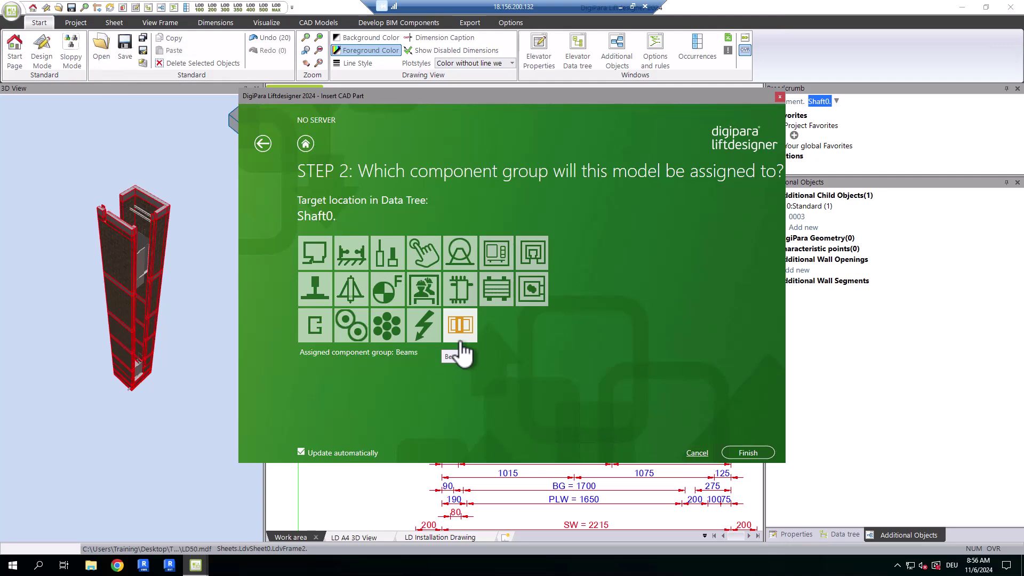
pyautogui.click(761, 457)
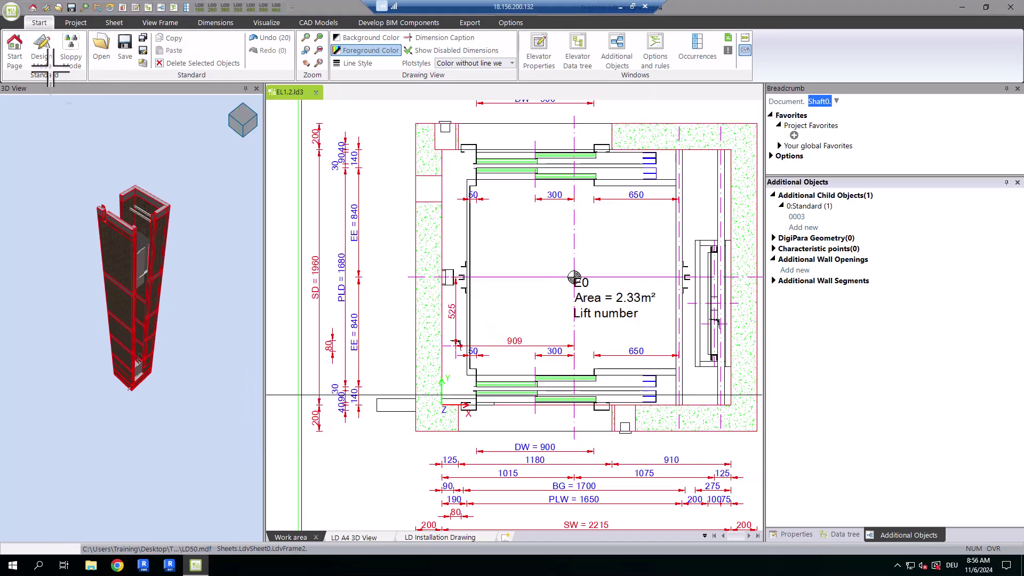
# - Switch on Design Mode and locate the inserted beam at the shaft's zero-point corner in the plan
pyautogui.click(42, 50)
pyautogui.scroll(5, 147, 393)
pyautogui.scroll(6, 148, 392)
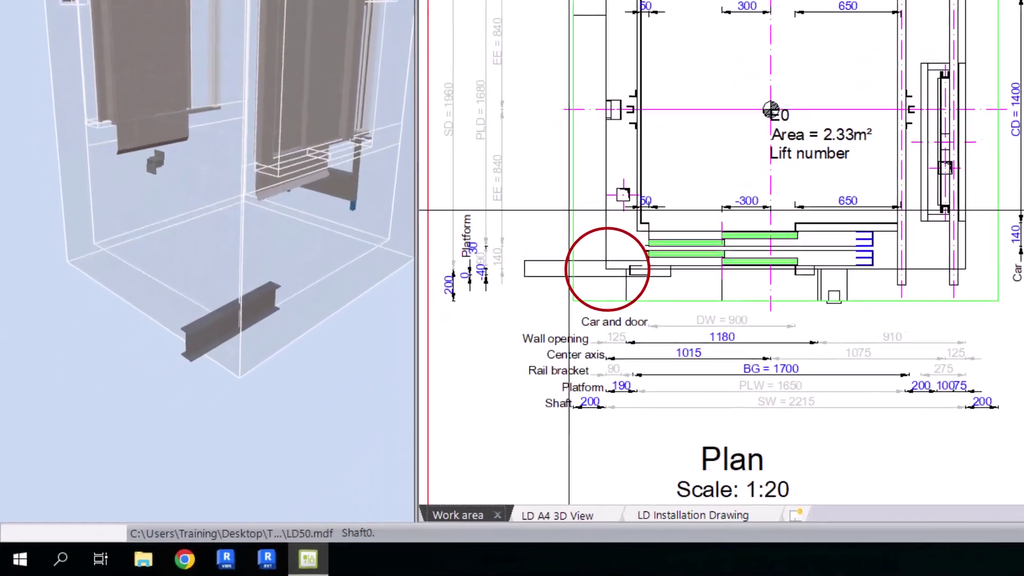
pyautogui.click(606, 266)
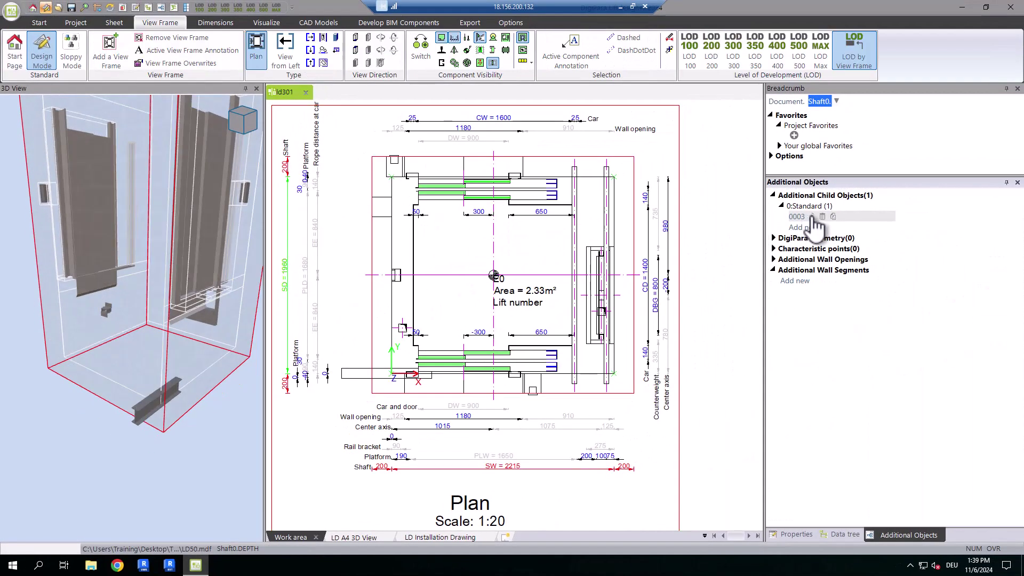
pyautogui.click(808, 217)
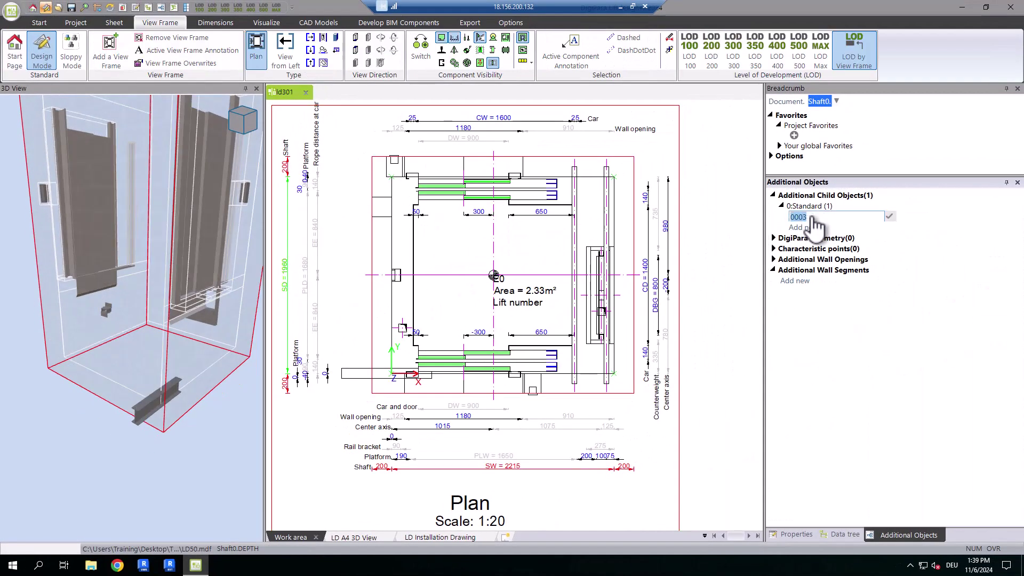
pyautogui.click(889, 217)
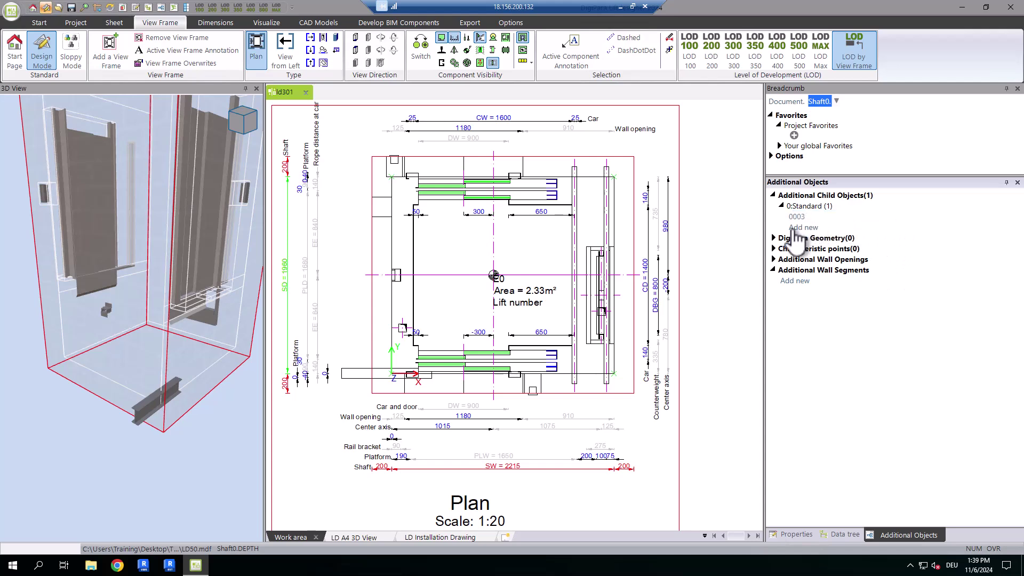
pyautogui.moveTo(811, 223)
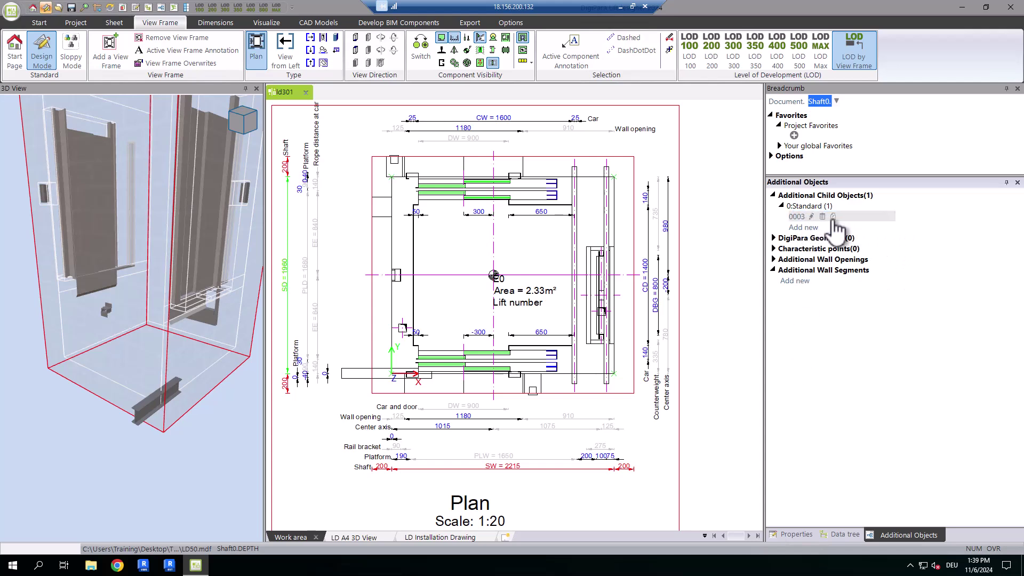
pyautogui.click(832, 217)
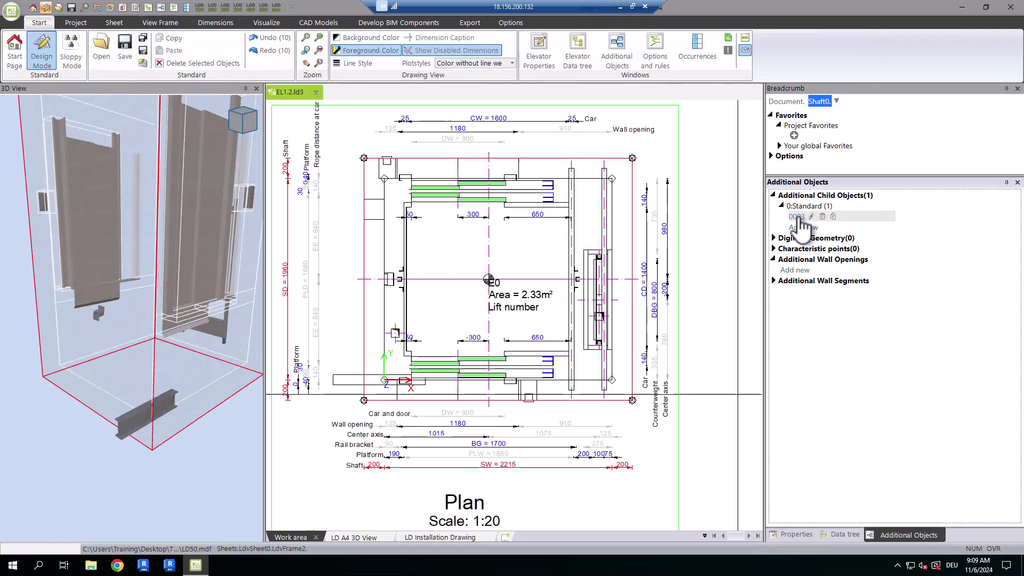
# - Select the inserted beam 0003, show its properties and set its angle to 90
pyautogui.click(822, 217)
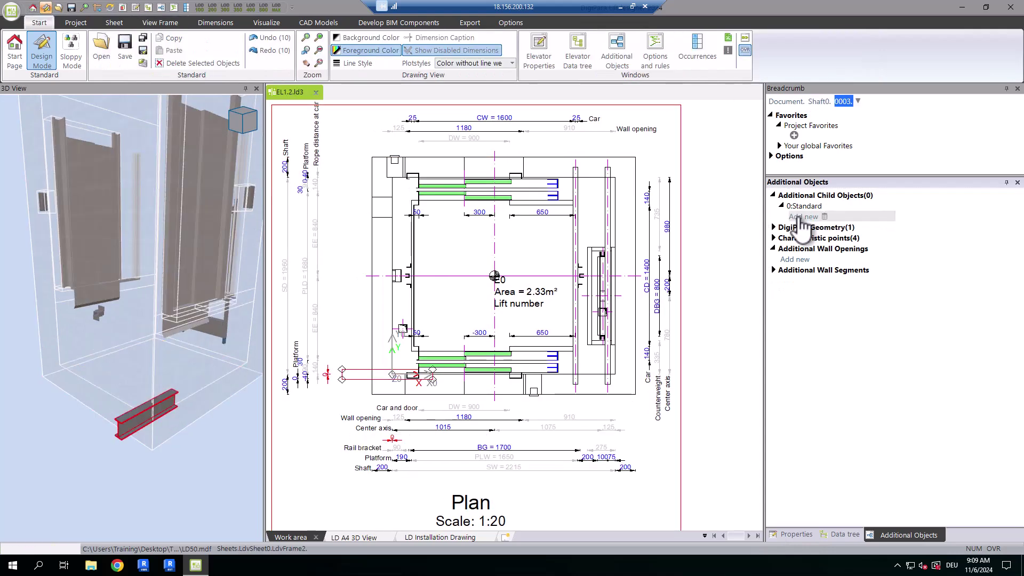
pyautogui.click(795, 534)
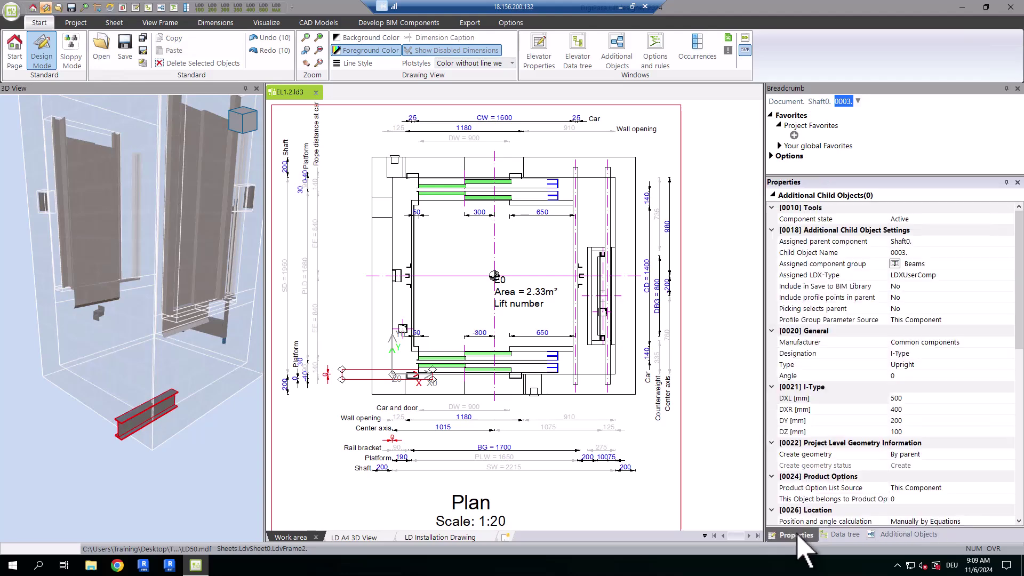
pyautogui.click(930, 253)
pyautogui.click(926, 364)
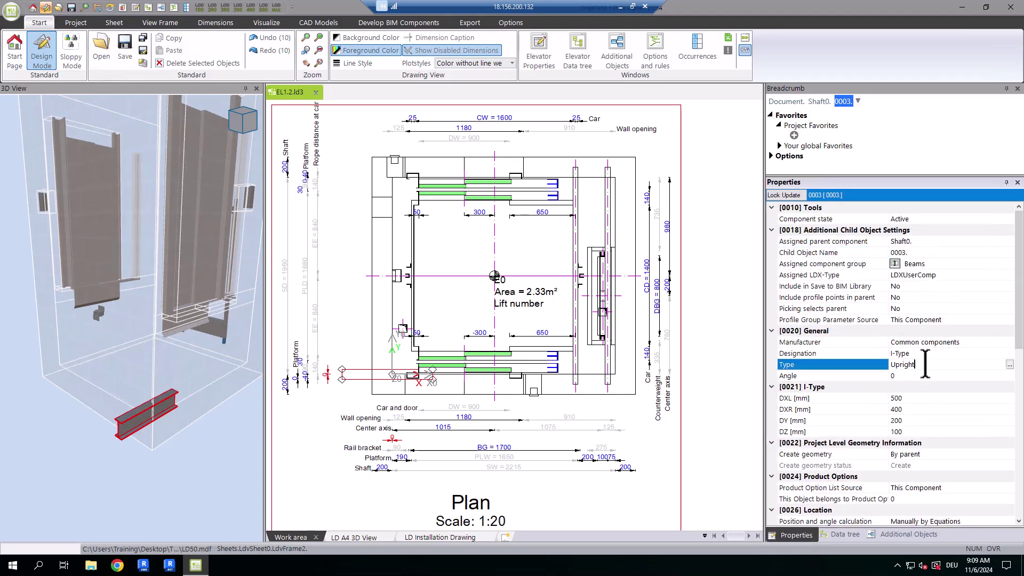
pyautogui.click(917, 377)
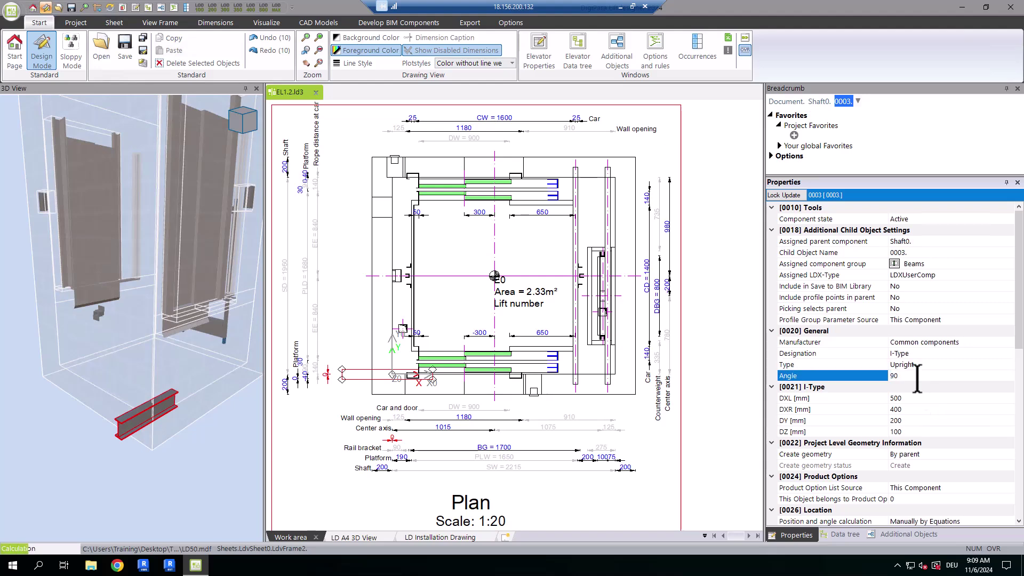
pyautogui.press('Return')
# - Set both of the beam's side lengths, DXL and DXR, to 980 mm
pyautogui.click(916, 399)
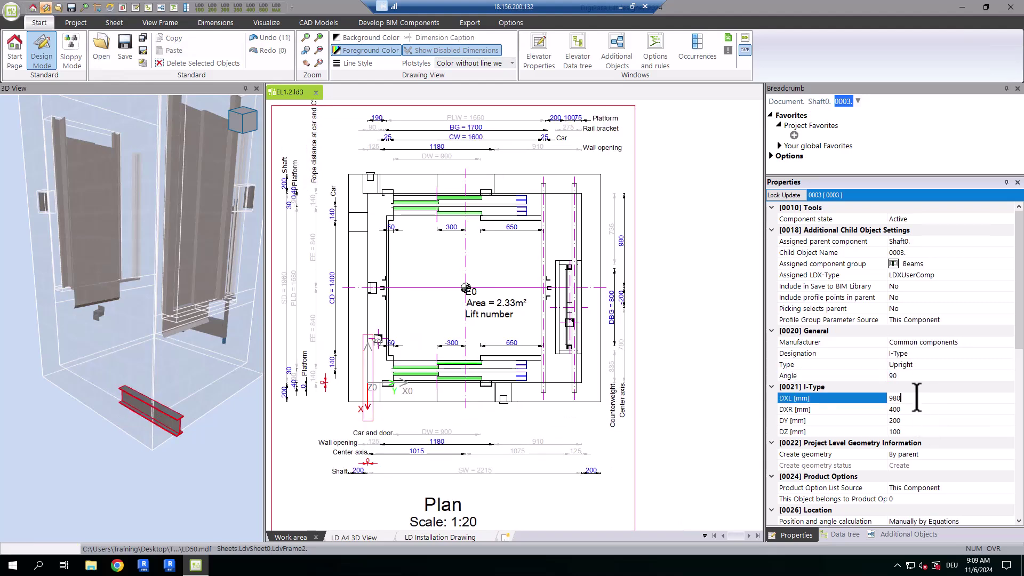
pyautogui.write('980')
pyautogui.press('Return')
pyautogui.click(907, 409)
pyautogui.write('980')
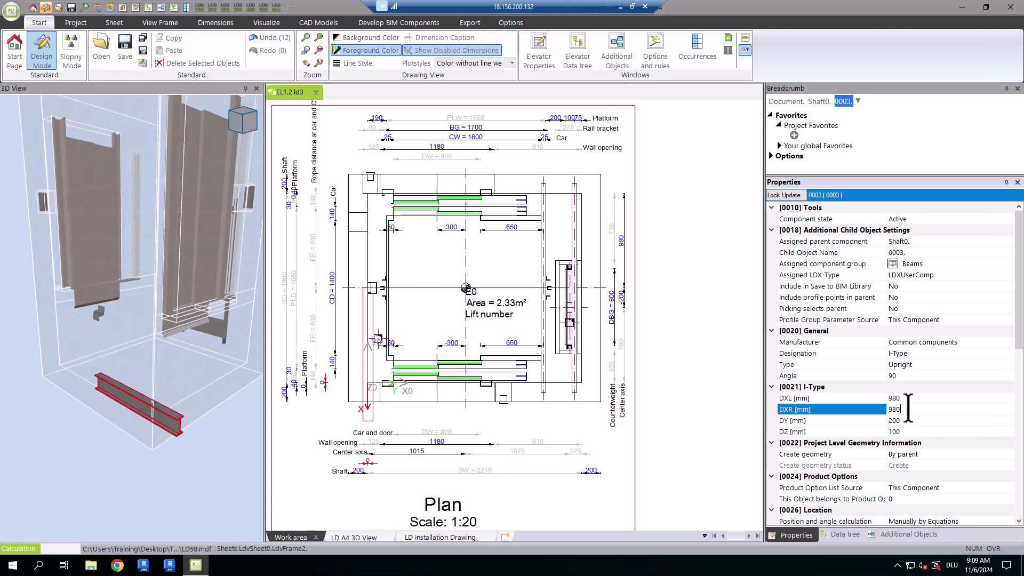
pyautogui.press('Return')
# - Set the beam's profile dimensions to 100 mm for DY and 80 mm for DZ
pyautogui.click(905, 421)
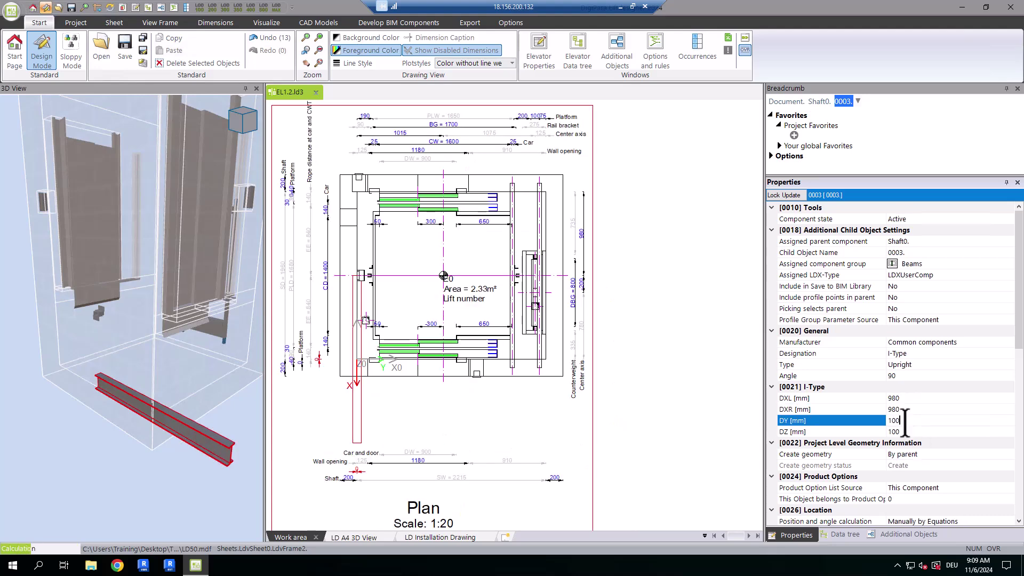
pyautogui.press('Return')
pyautogui.click(906, 431)
pyautogui.write('80')
pyautogui.press('Return')
# - Change the beam's position and angle calculation to Manually by Equations
pyautogui.doubleClick(906, 521)
pyautogui.scroll(-4, 935, 390)
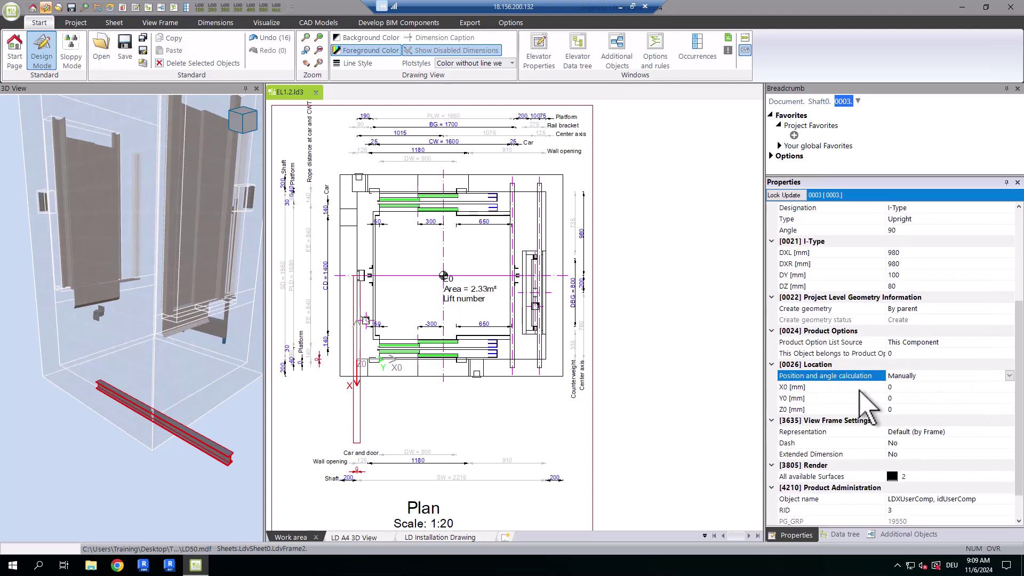
pyautogui.click(1009, 375)
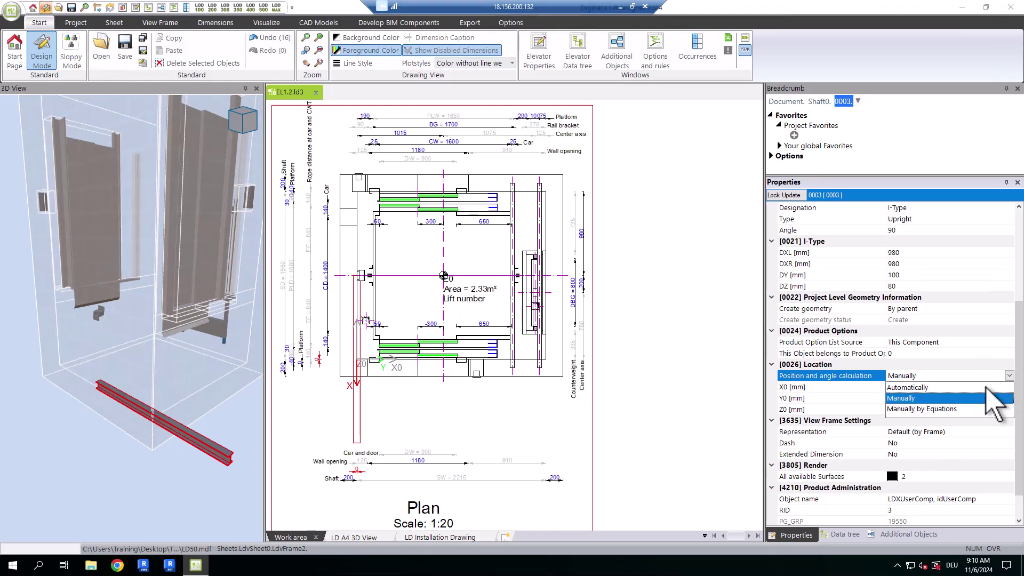
pyautogui.click(967, 410)
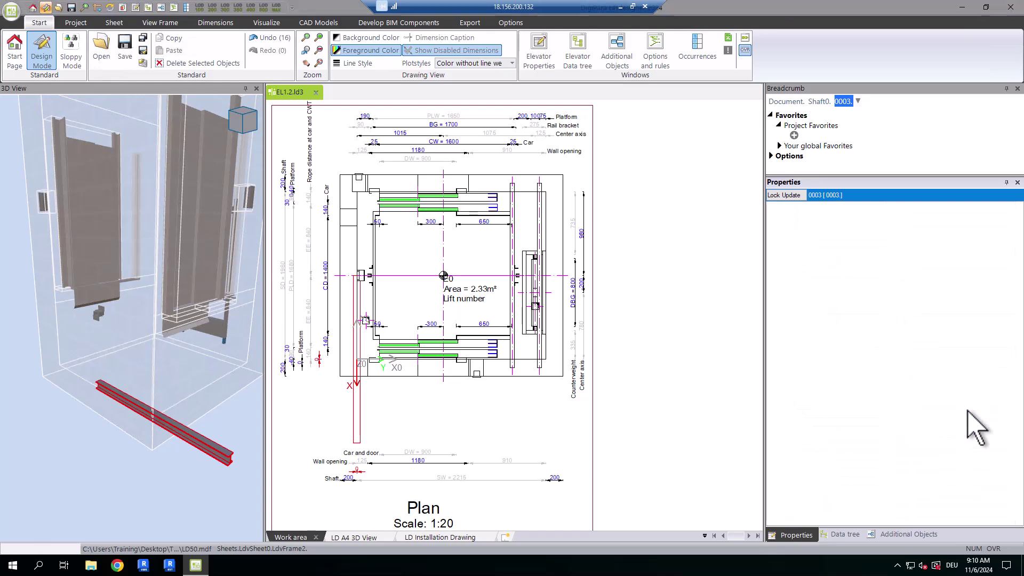
# - Set the beam's Z0 location with the equation DZ - 1000 and check its height in the 3D view
pyautogui.scroll(-6, 975, 427)
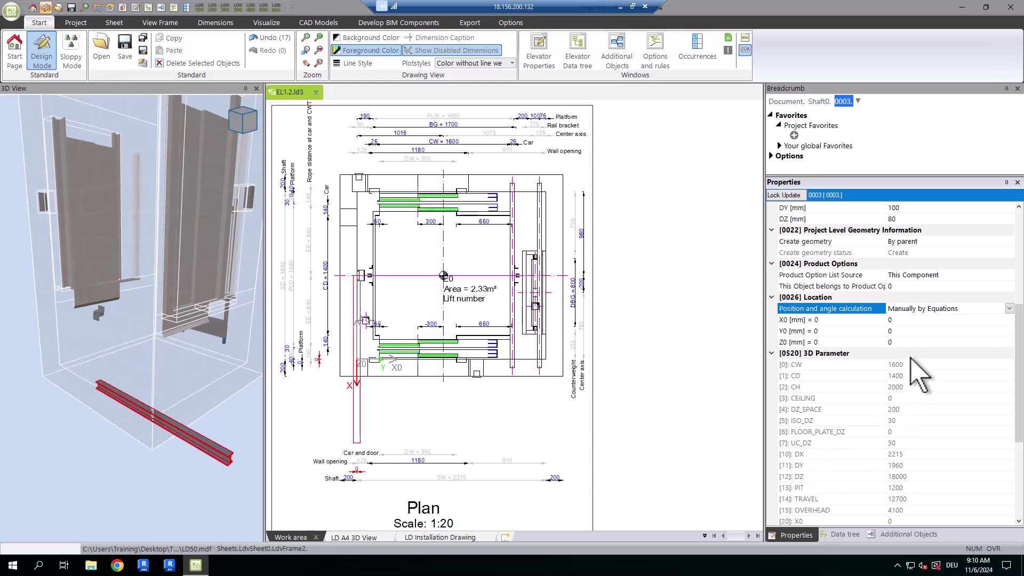
pyautogui.click(908, 341)
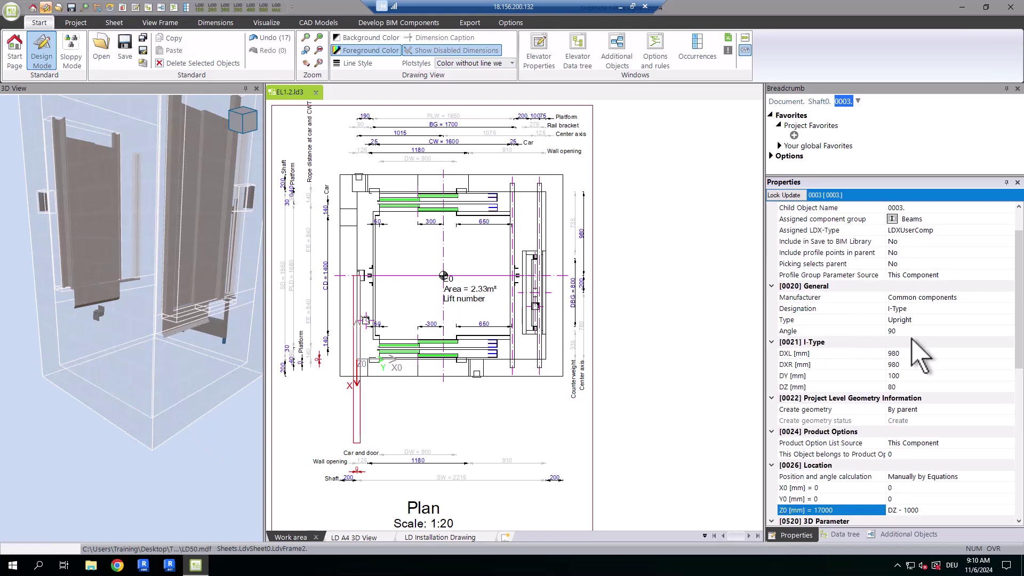
pyautogui.scroll(-5, 160, 307)
pyautogui.moveTo(160, 307); pyautogui.dragTo(171, 272, button='middle')
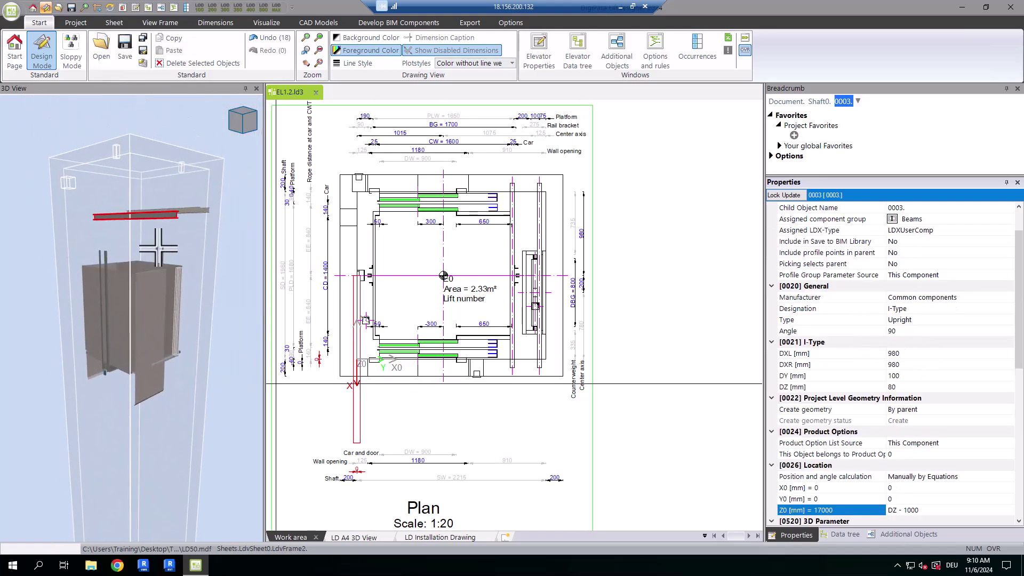
# - Set the beam's X0 location with the equation 215 + 0.5*CW
pyautogui.click(917, 487)
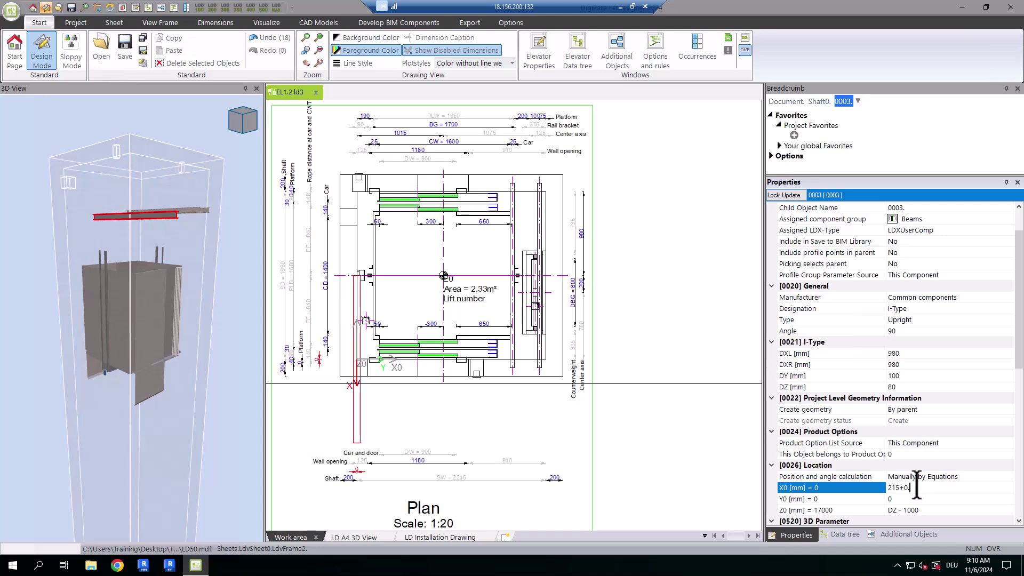
pyautogui.write('215+0.5*cw')
pyautogui.press('Return')
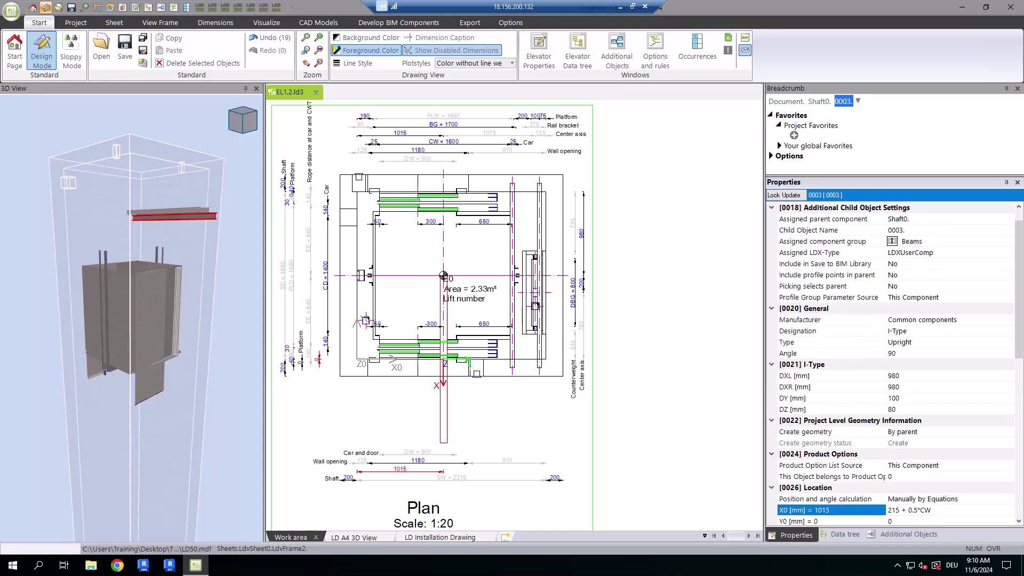
# - Look up the CW and CD parameters, set the beam's Y0 location with the equation 280 + 0.5*CD, and check its placement in 3D
pyautogui.scroll(-4, 888, 477)
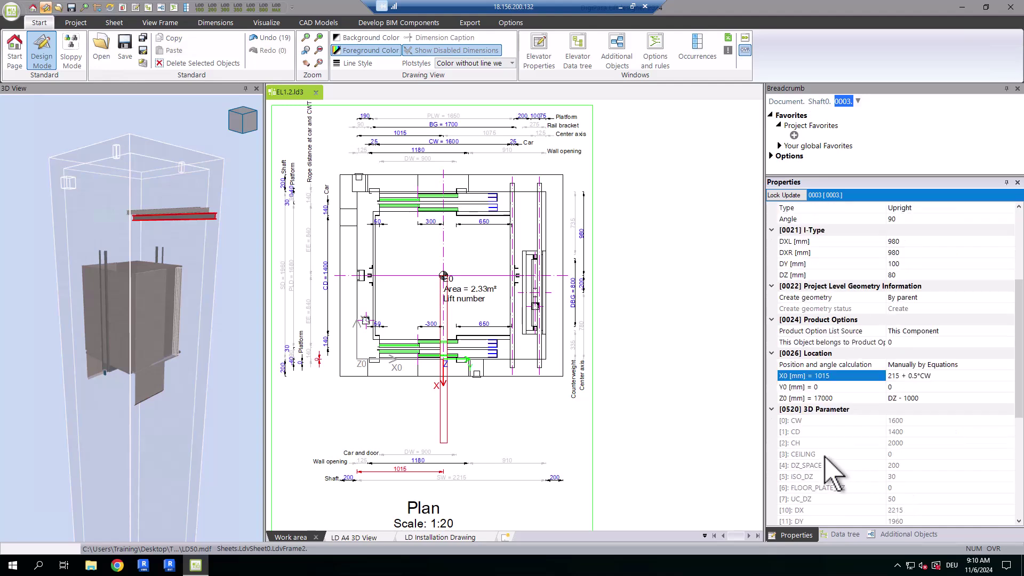
pyautogui.click(802, 421)
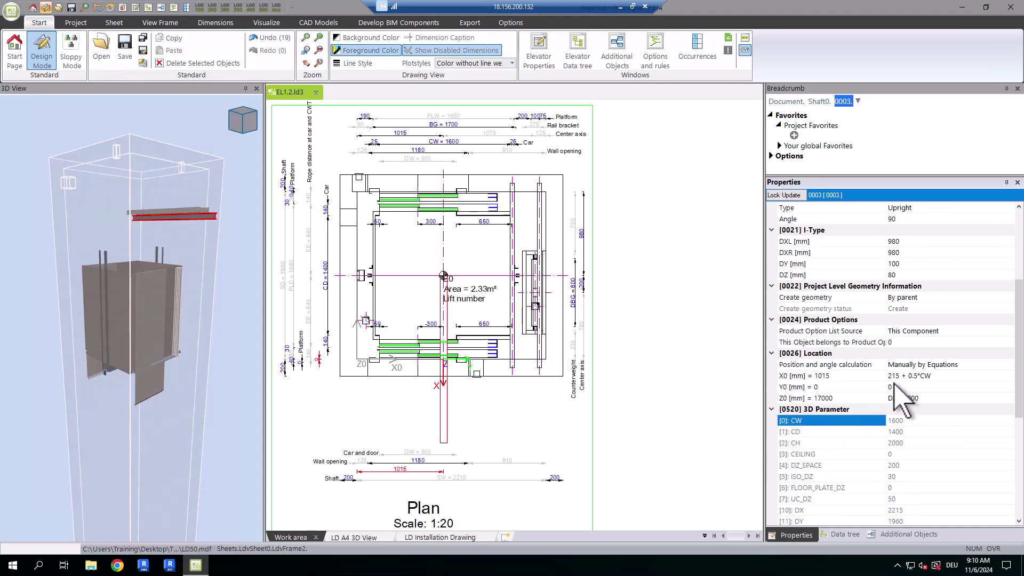
pyautogui.click(798, 432)
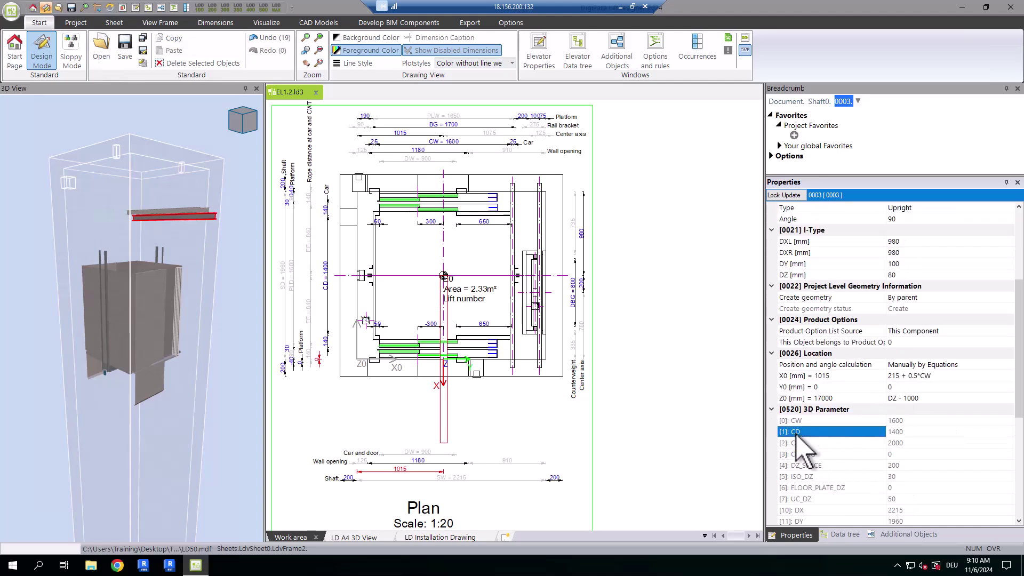
pyautogui.click(906, 387)
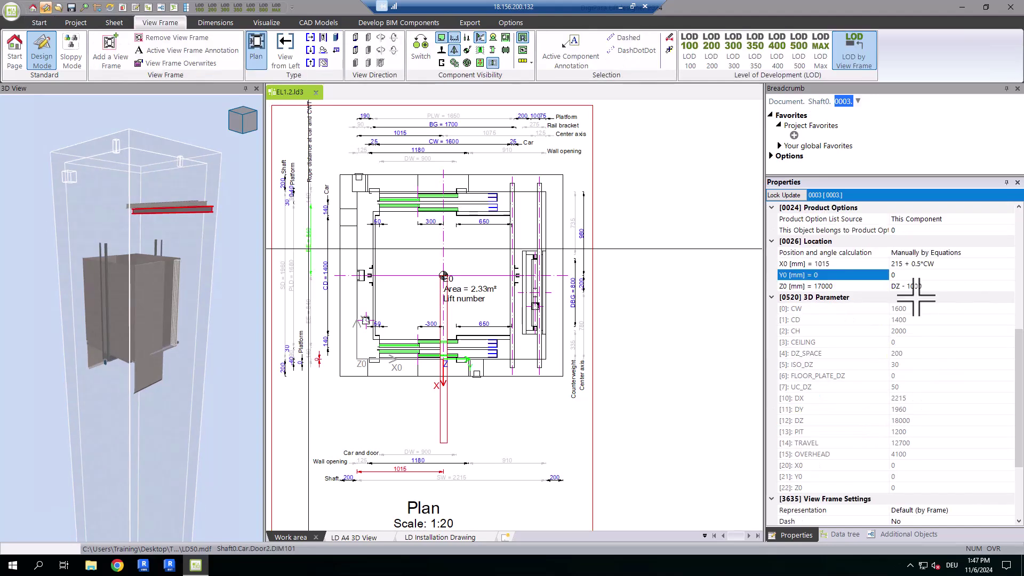
pyautogui.click(901, 275)
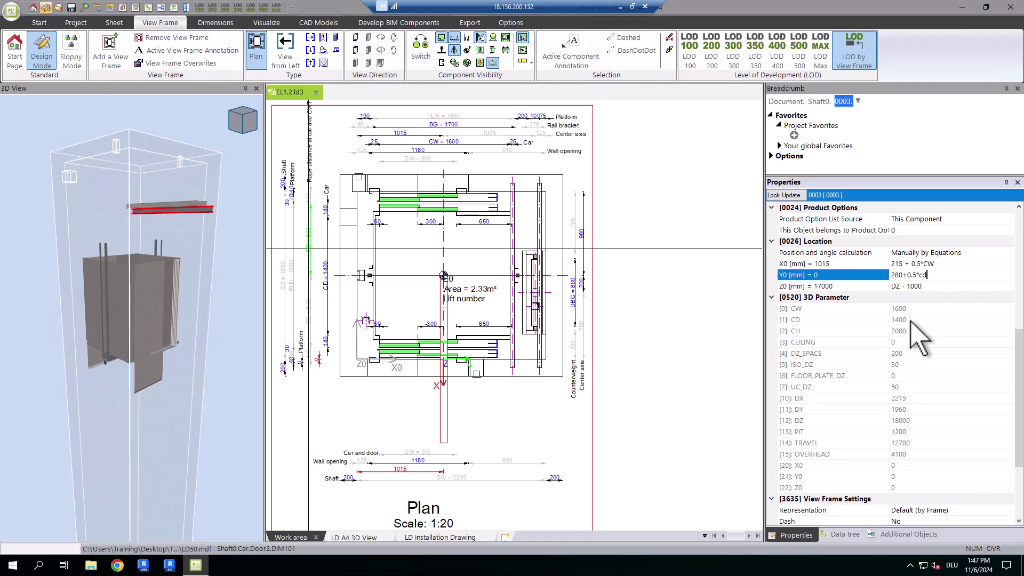
pyautogui.press('Return')
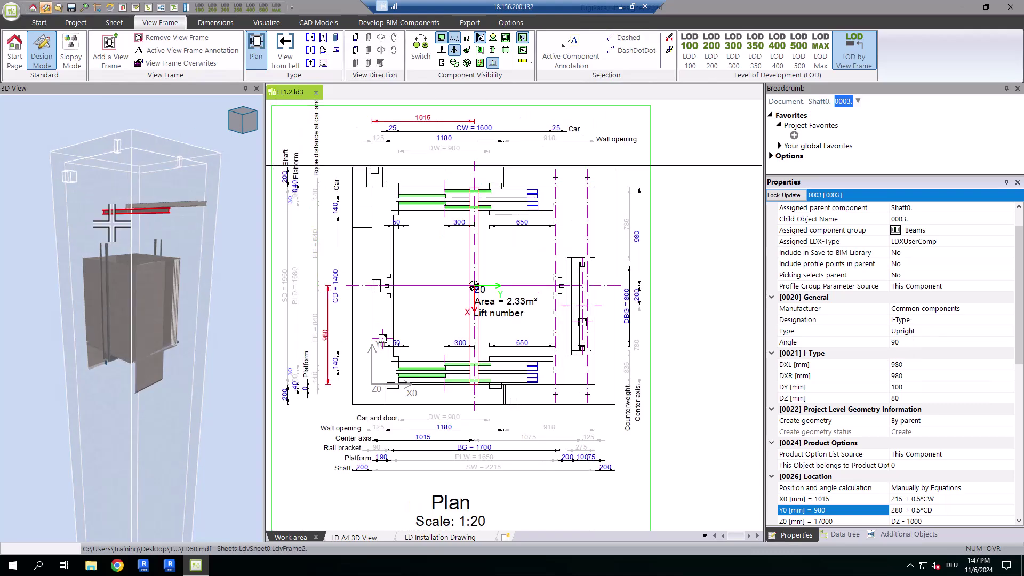
pyautogui.moveTo(112, 220); pyautogui.dragTo(147, 221, button='middle')
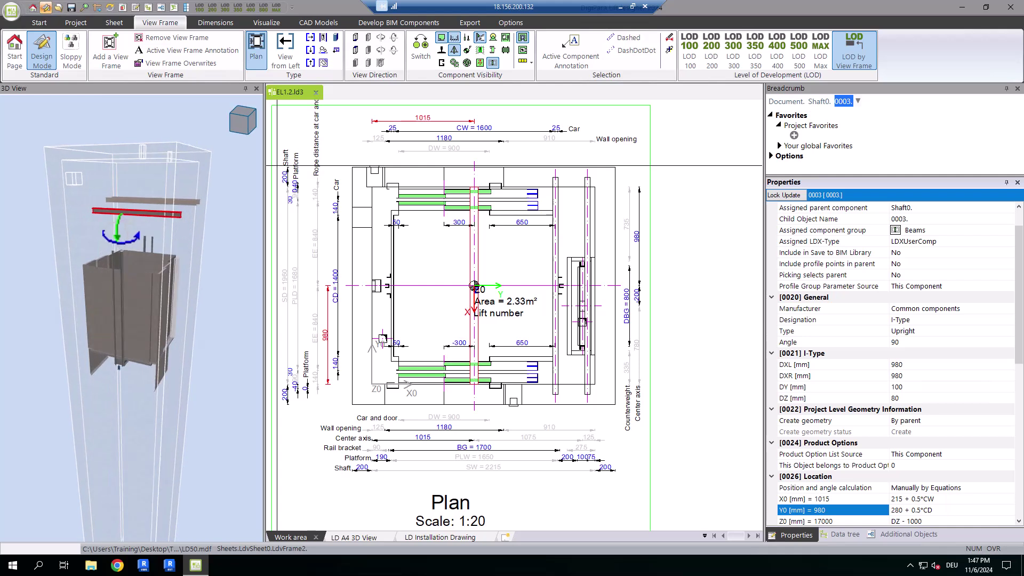